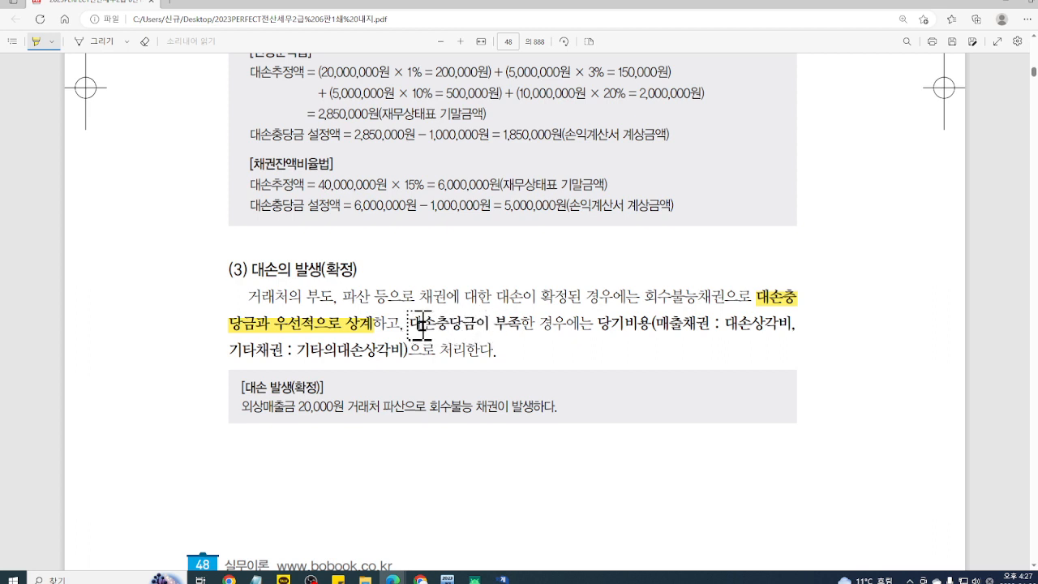
Step: Highlight "대손충당금이 부족한 경우" and "당기비용(매출채권 : 대손상각비, 기타채권 : 기타의대손상각비)" in section (3)
drag(411, 324, 643, 323)
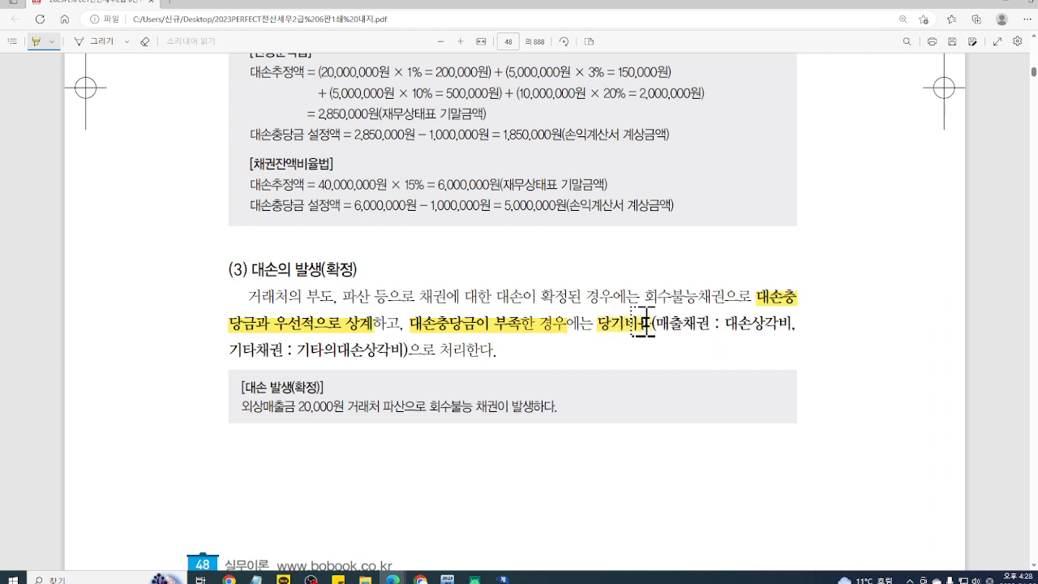
drag(643, 322, 651, 323)
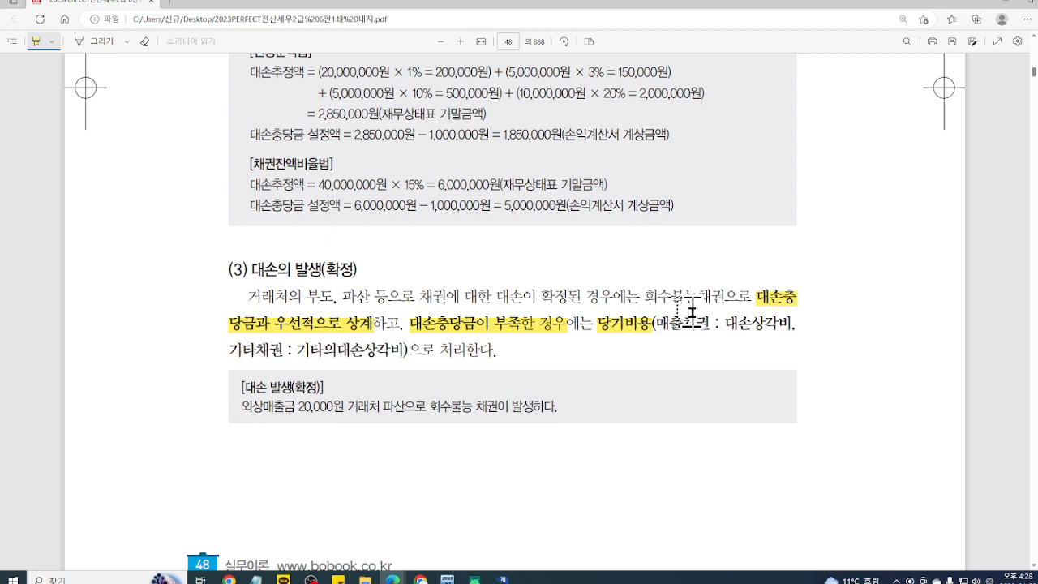
drag(679, 323, 798, 323)
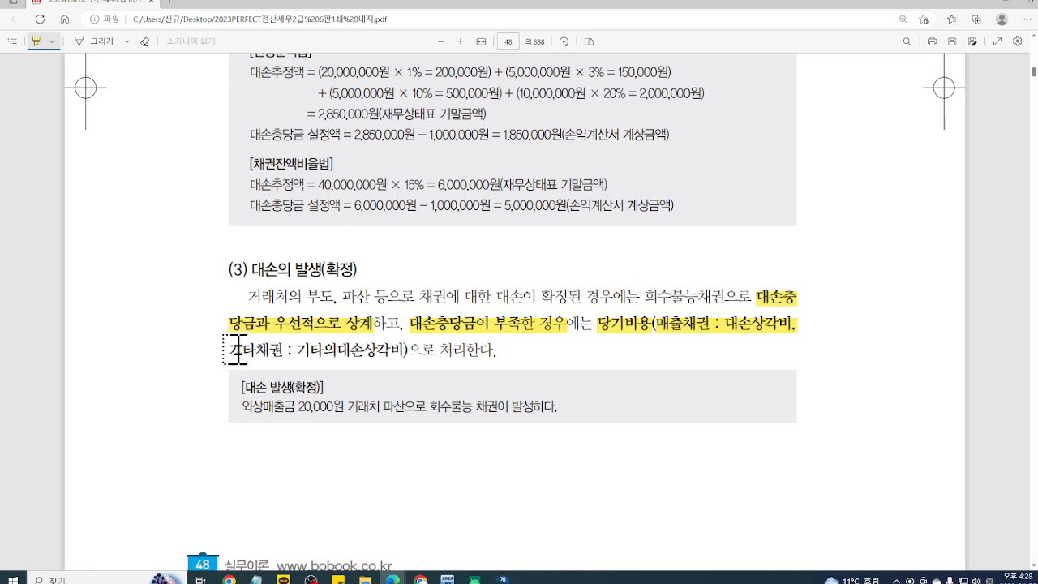
drag(236, 349, 406, 350)
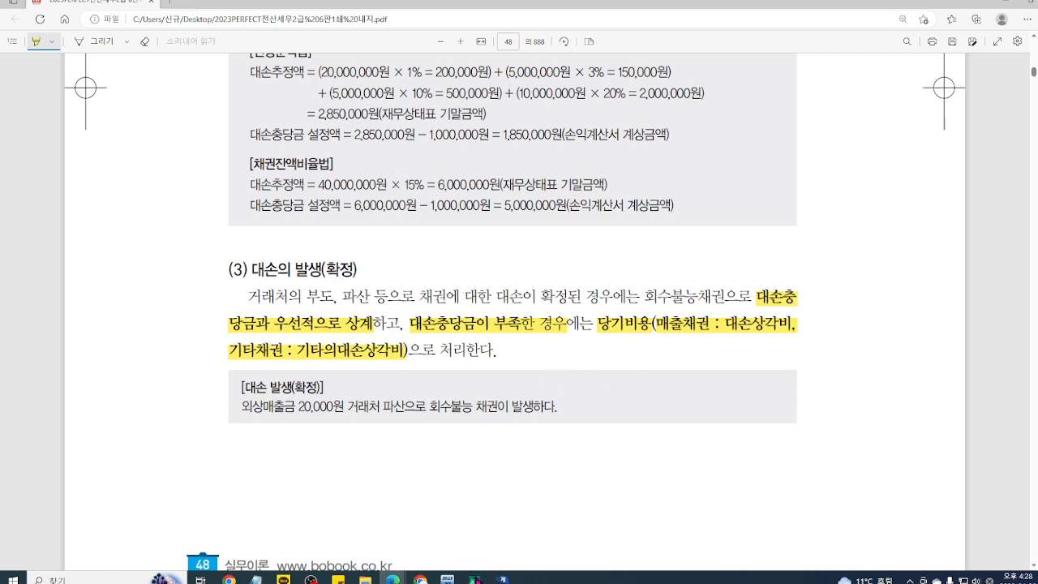
Step: Switch to the mirrored tablet notes and handwrite "일정시점의 계정잔액 조회 :" in blue below question ⑧
mouse_move(487, 577)
click(552, 551)
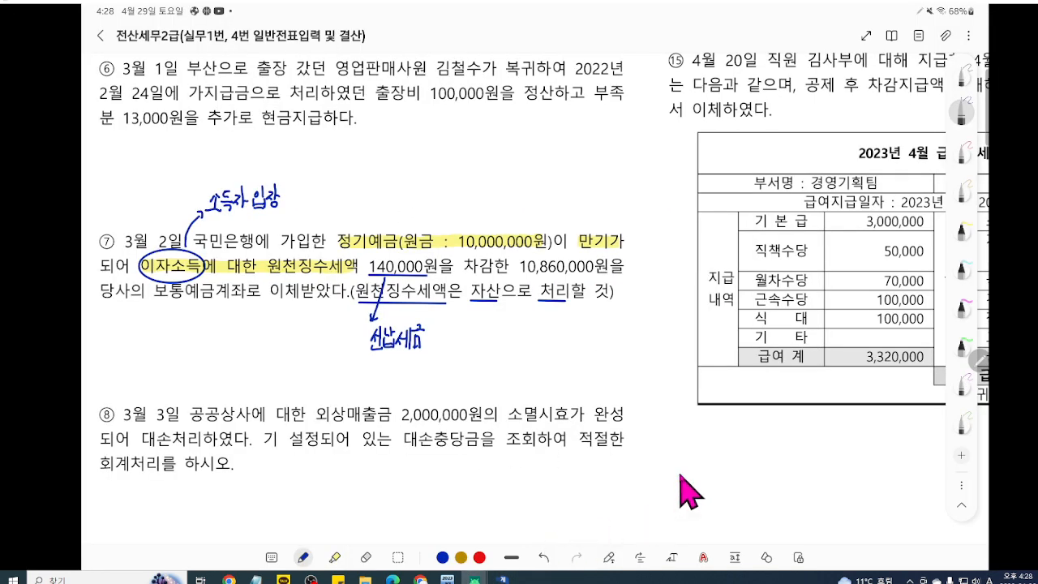
scroll(701, 473, down, 2)
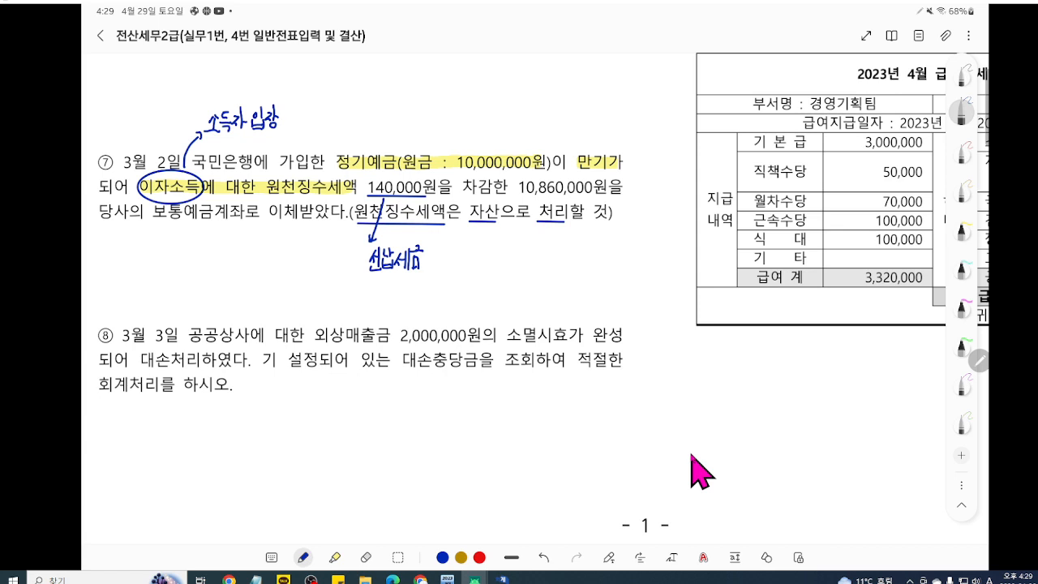
drag(136, 426, 142, 436)
mouse_move(132, 438)
mouse_down()
mouse_move(140, 449)
mouse_move(151, 423)
mouse_move(154, 445)
mouse_up()
drag(160, 427, 167, 440)
mouse_move(168, 421)
mouse_down()
mouse_move(170, 444)
mouse_move(181, 427)
mouse_up()
mouse_move(178, 425)
mouse_down()
mouse_move(184, 449)
mouse_move(192, 435)
mouse_up()
drag(186, 439, 228, 441)
mouse_move(233, 422)
mouse_down()
mouse_move(234, 446)
mouse_move(245, 430)
mouse_up()
mouse_move(245, 419)
mouse_down()
mouse_move(247, 444)
mouse_move(256, 434)
mouse_move(266, 443)
mouse_move(274, 430)
mouse_up()
mouse_move(276, 419)
mouse_down()
mouse_move(276, 442)
mouse_move(297, 419)
mouse_move(301, 431)
mouse_up()
mouse_move(291, 429)
mouse_down()
mouse_move(291, 441)
mouse_move(310, 431)
mouse_up()
drag(304, 427, 308, 437)
drag(311, 416, 314, 444)
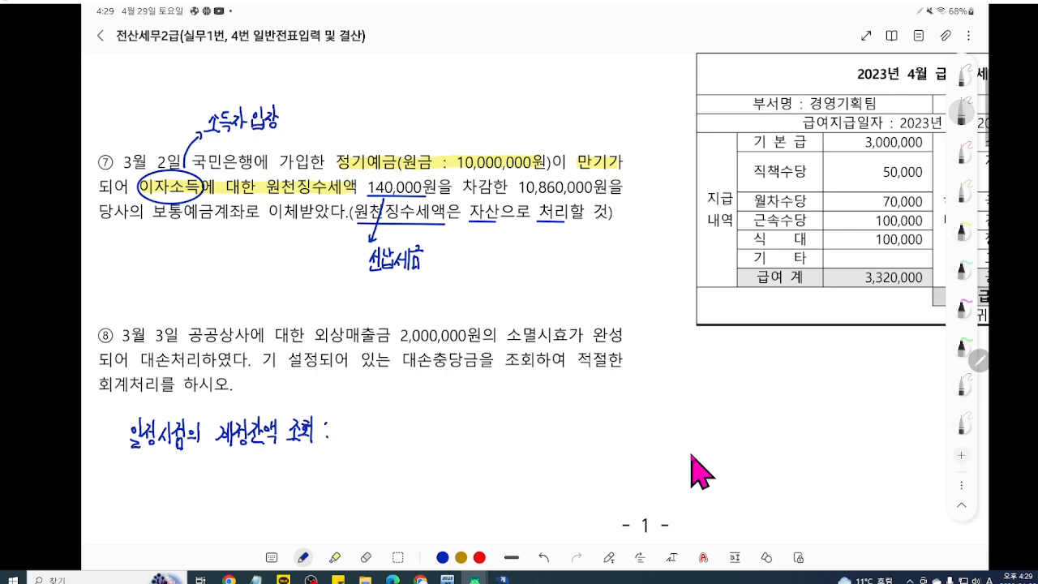
Step: Complete the handwritten note below question ⑧ with "합계잔액시산표" after the colon
mouse_move(343, 417)
mouse_down()
mouse_move(352, 440)
mouse_move(367, 437)
mouse_up()
drag(364, 431, 388, 437)
mouse_move(386, 426)
mouse_down()
mouse_move(398, 441)
mouse_move(412, 432)
mouse_up()
drag(415, 411, 416, 437)
drag(421, 418, 416, 430)
drag(419, 424, 428, 428)
mouse_move(428, 422)
mouse_down()
mouse_move(429, 434)
mouse_move(445, 425)
mouse_move(436, 437)
mouse_up()
drag(442, 427, 446, 438)
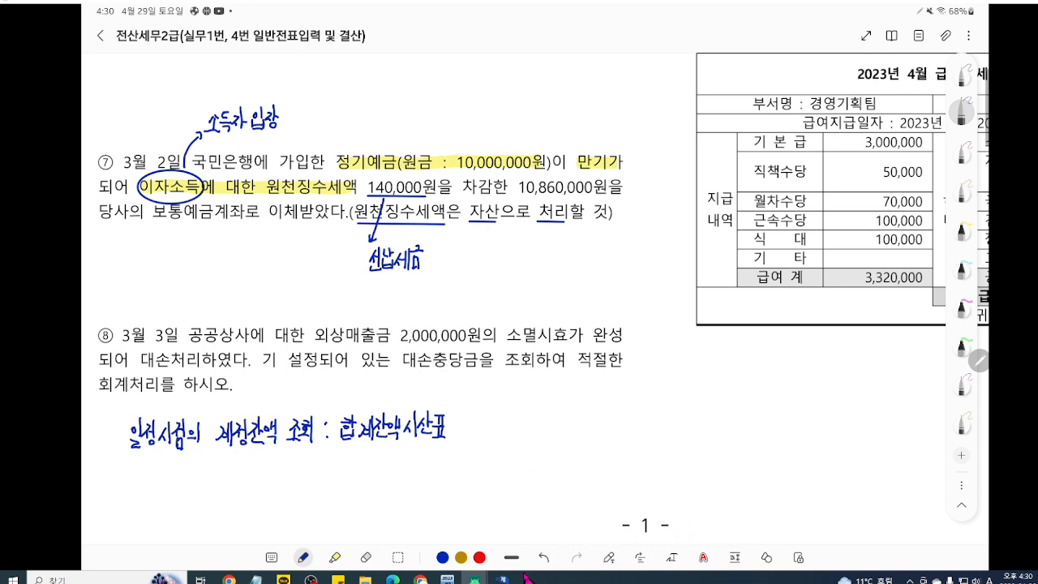
Step: Switch to the KcLep main screen and point out 합계잔액시산표 under 결산/재무제표 with a temporary red underline
mouse_move(502, 578)
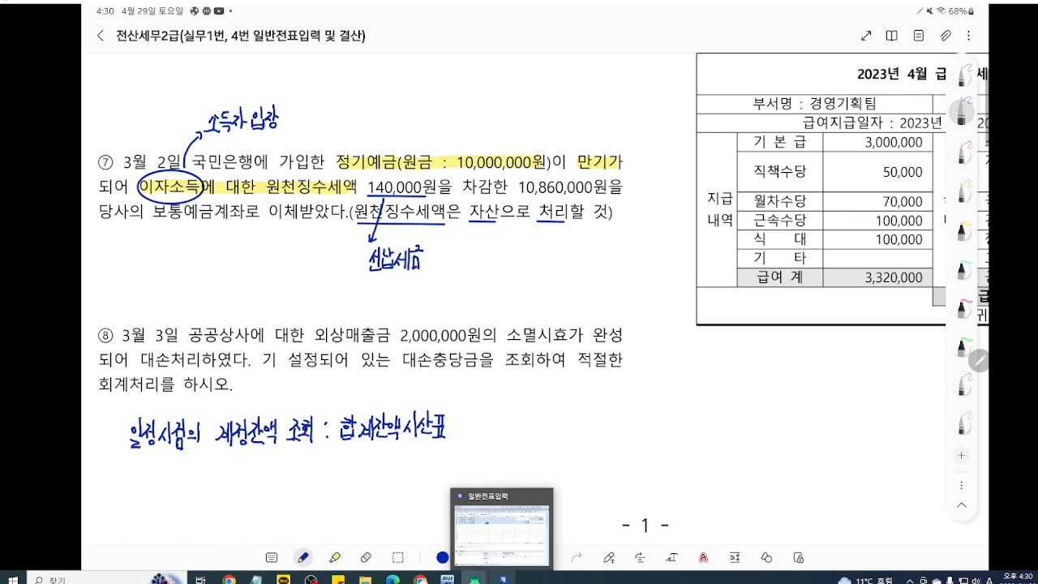
click(503, 578)
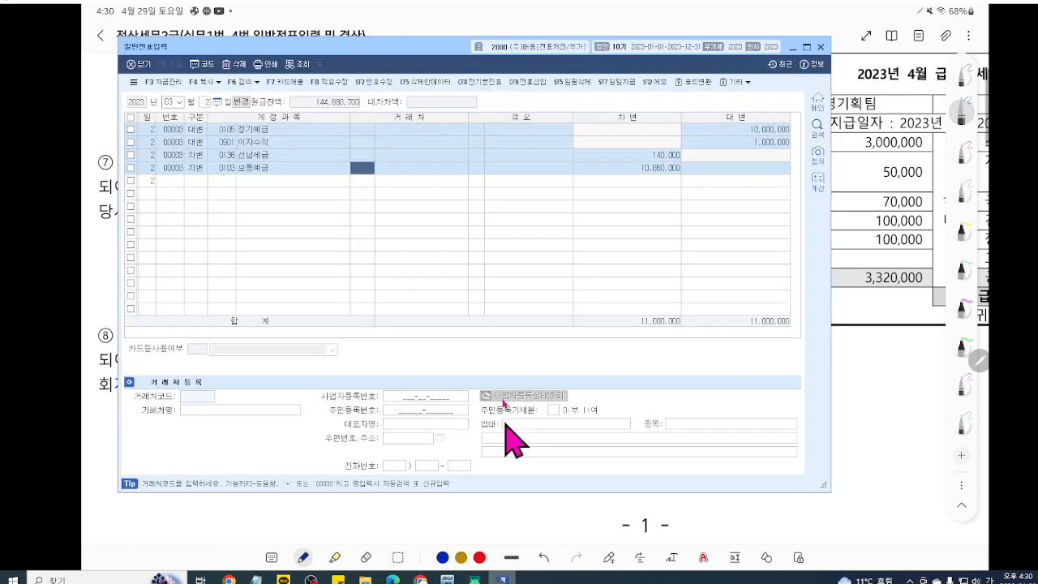
click(446, 577)
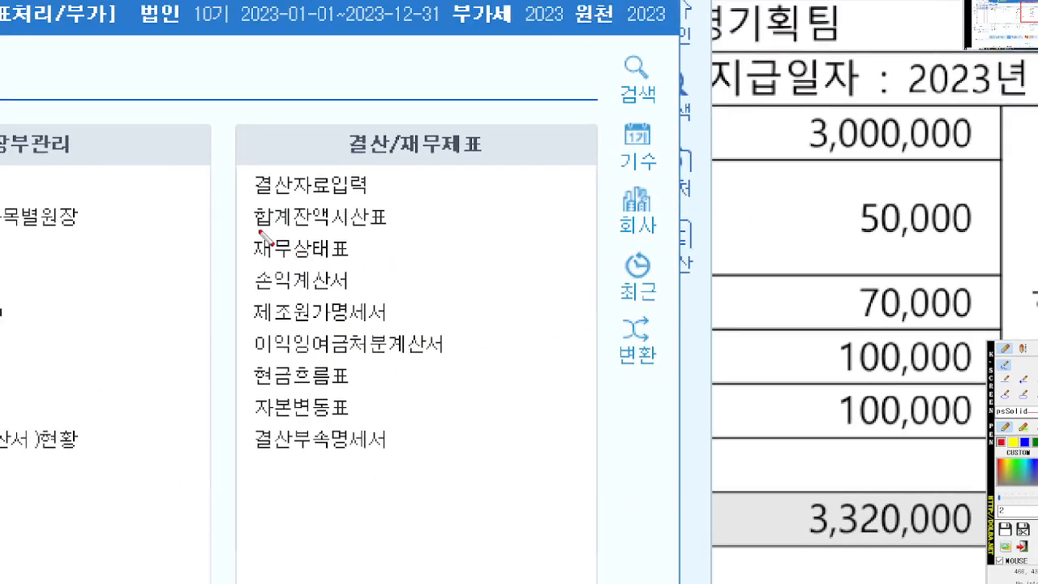
mouse_move(296, 212)
mouse_down()
mouse_move(425, 211)
mouse_move(469, 231)
mouse_up()
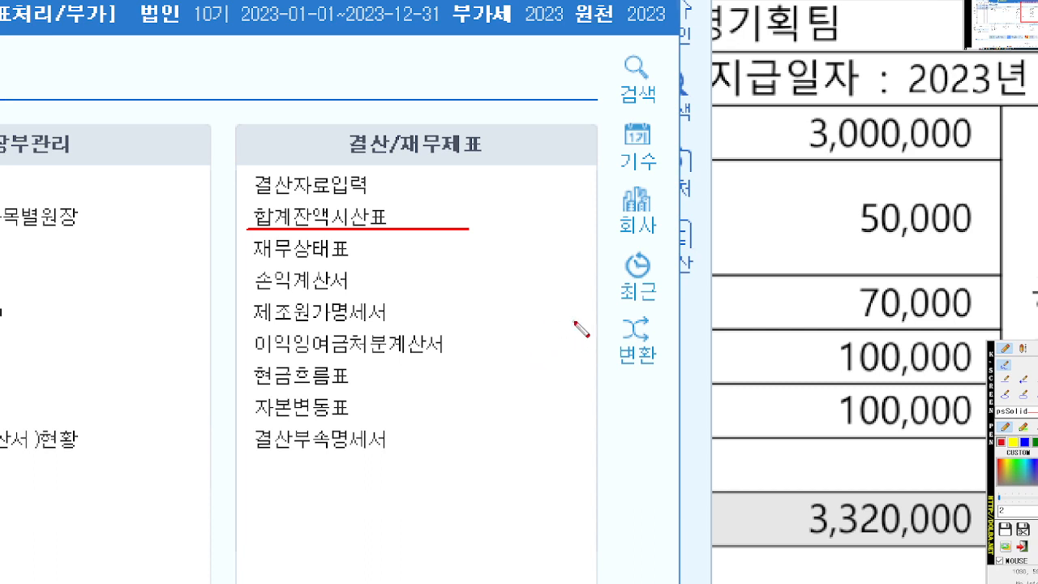
key(Escape)
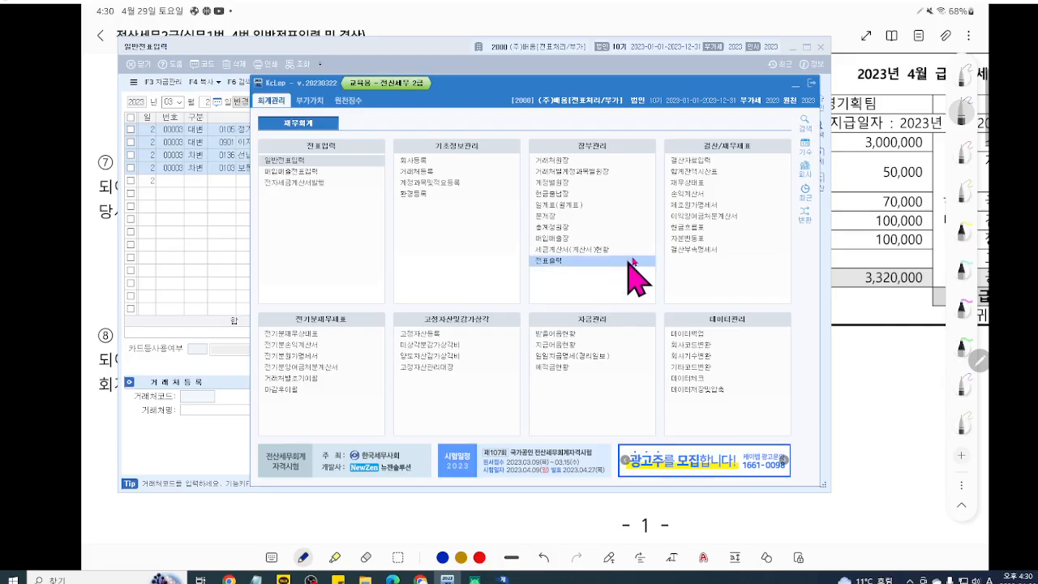
Step: Open the 합계잔액시산표 and query the account balances as of 2023-03-03
click(707, 171)
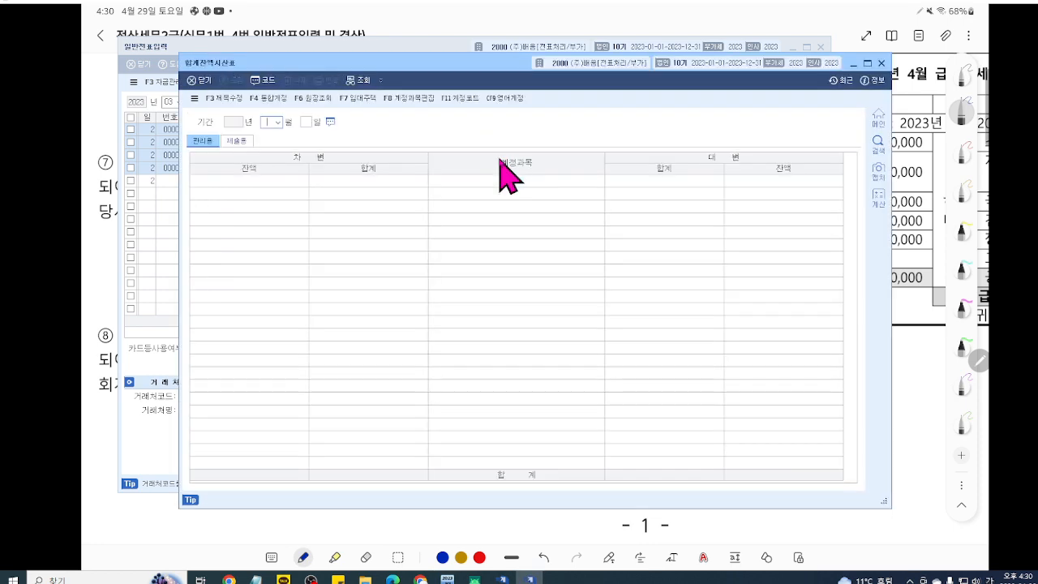
drag(291, 63, 232, 46)
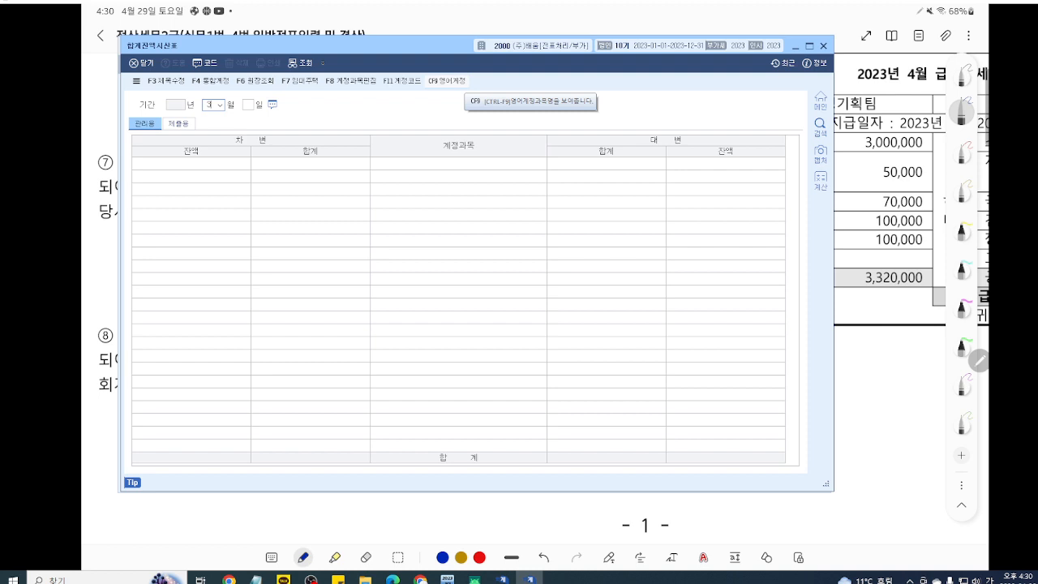
key(Return)
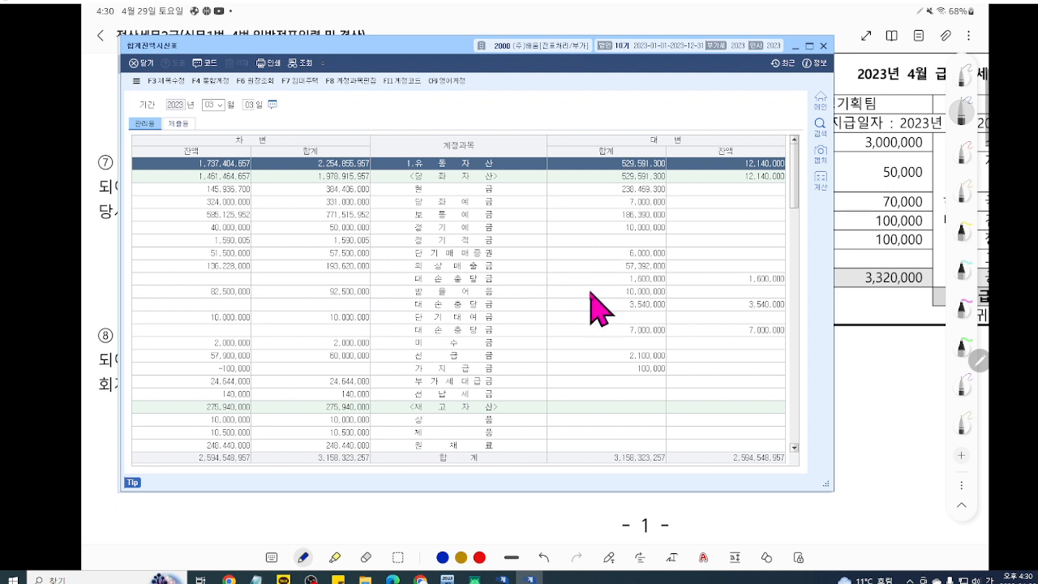
Step: Underline the three 대손충당금 rows in the trial balance, then remove all marks except the one for 외상매출금
key(ctrl+1)
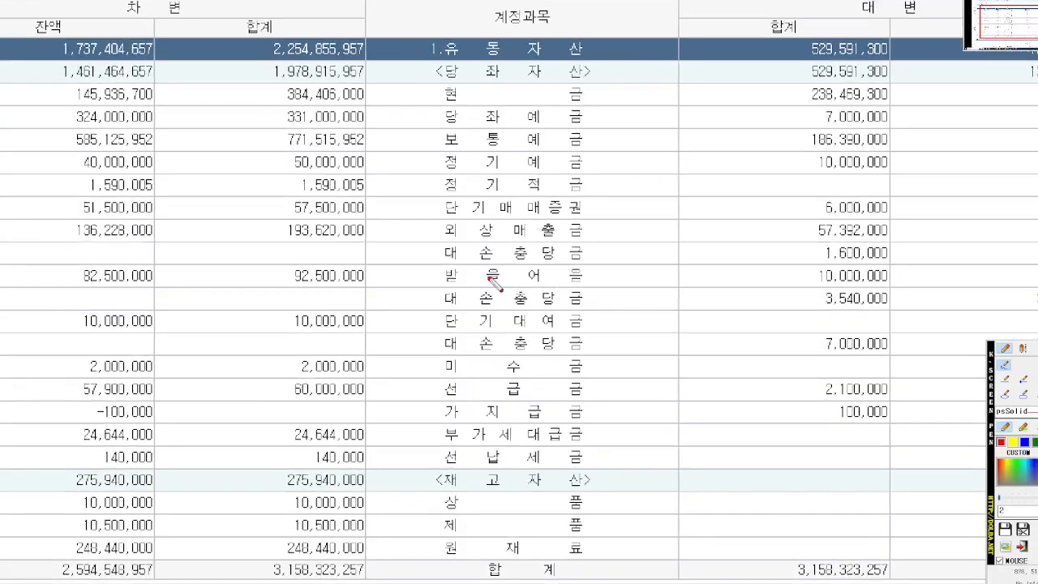
drag(411, 283, 444, 283)
drag(517, 267, 614, 260)
drag(439, 308, 626, 308)
drag(426, 352, 690, 352)
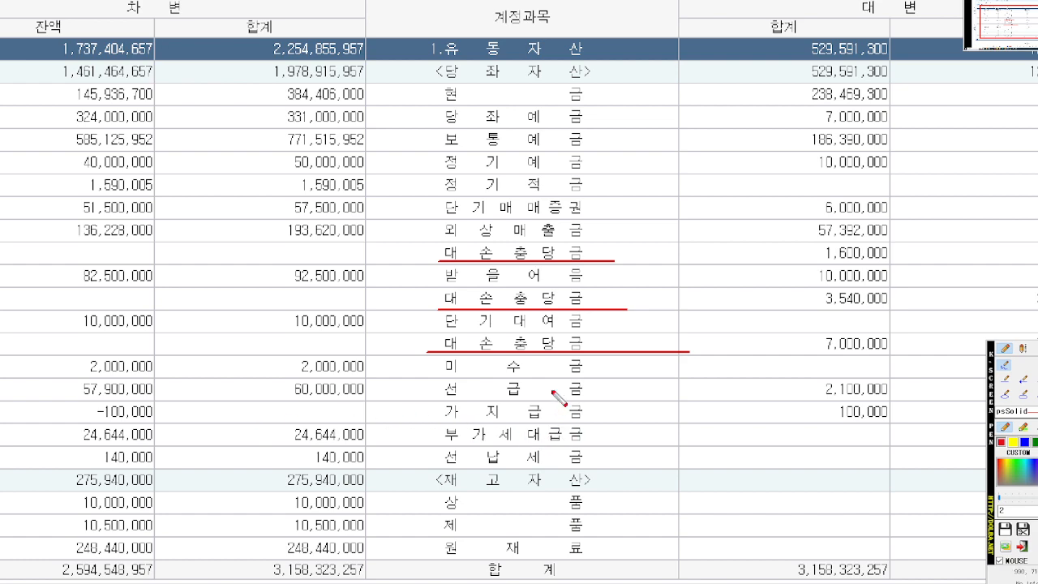
key(ctrl+z)
key(ctrl+z)
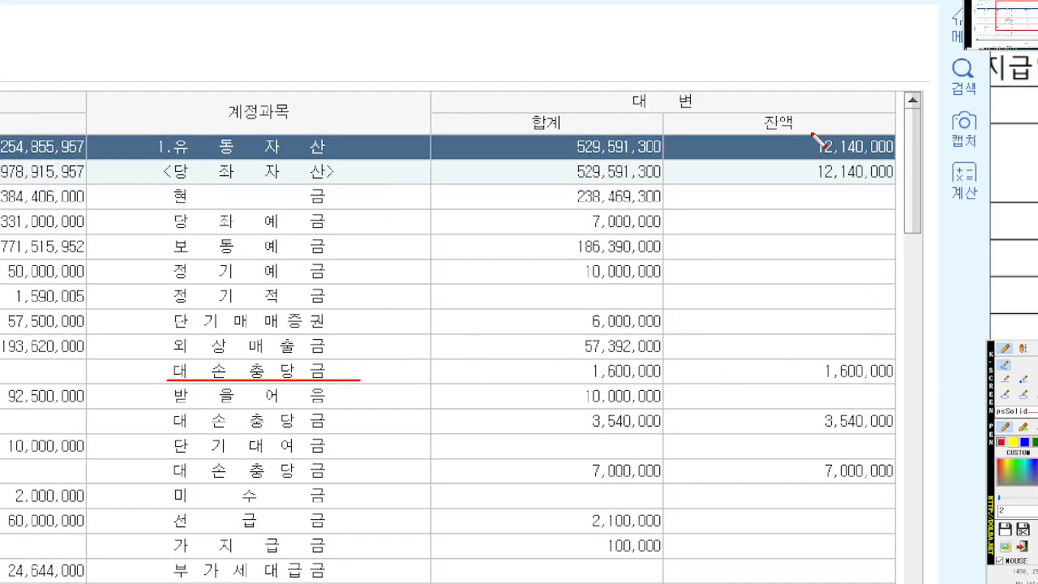
Step: Trace the credit balance of the 외상매출금 allowance row with red arrows and an underline, then clear the markings
mouse_move(645, 111)
mouse_down()
mouse_move(744, 111)
mouse_move(819, 136)
mouse_move(783, 195)
mouse_move(789, 355)
mouse_up()
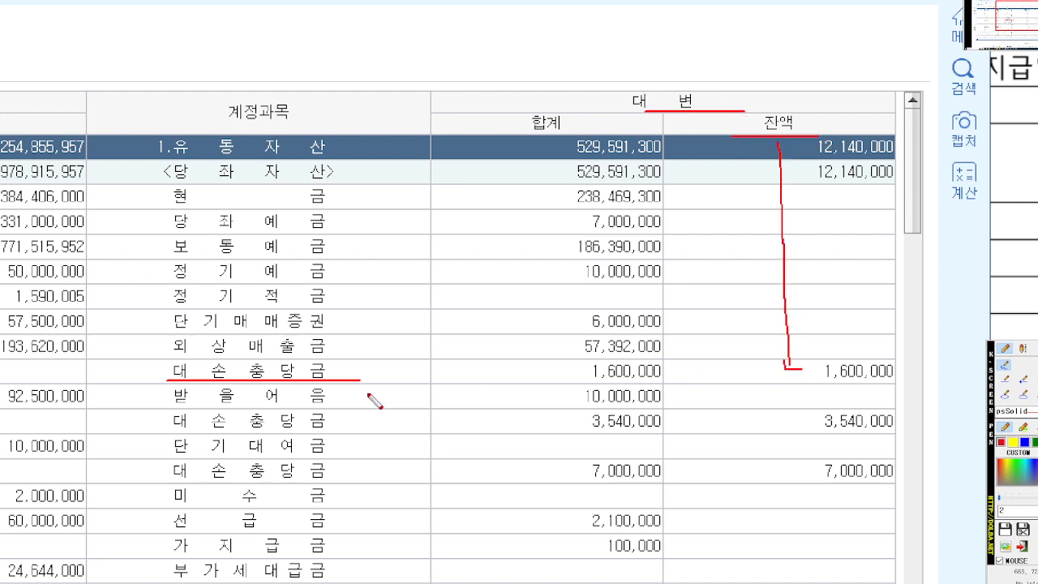
mouse_move(349, 366)
mouse_down()
mouse_move(750, 368)
mouse_move(923, 384)
mouse_up()
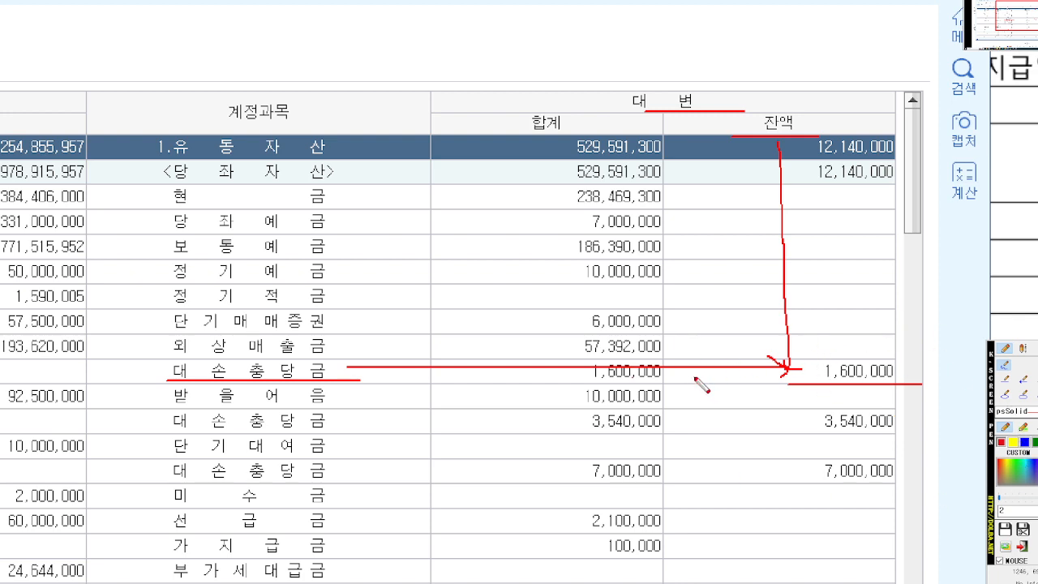
key(Escape)
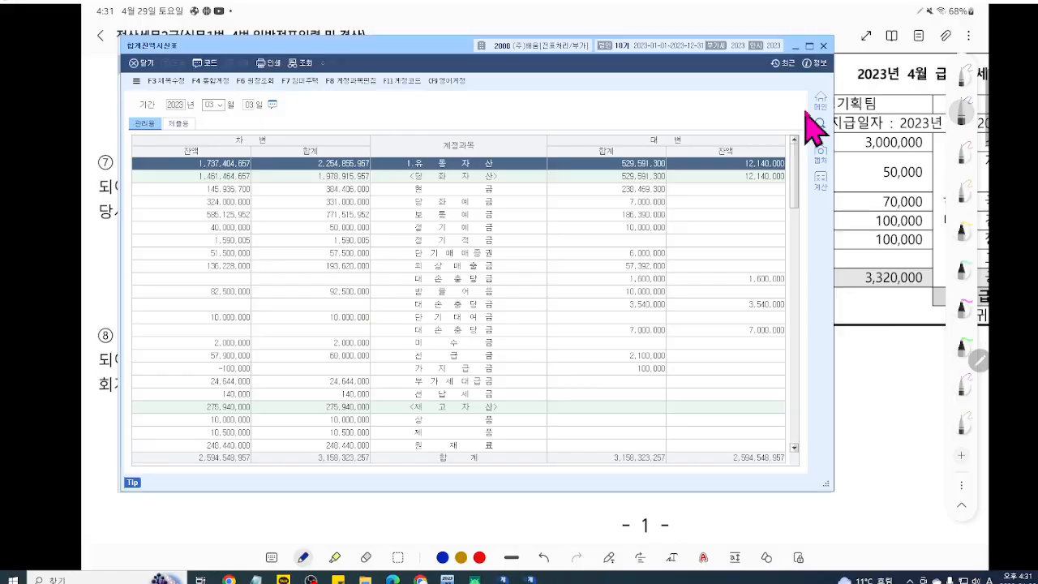
Step: Close the trial balance and set the 일반전표입력 date to March 3
click(824, 45)
click(502, 579)
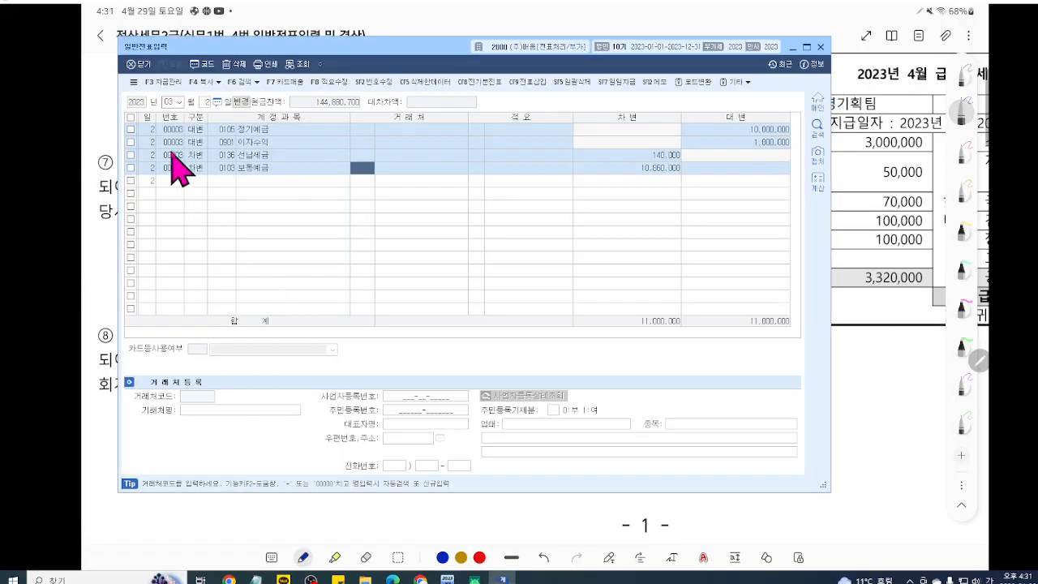
click(206, 101)
text(1)
key(Return)
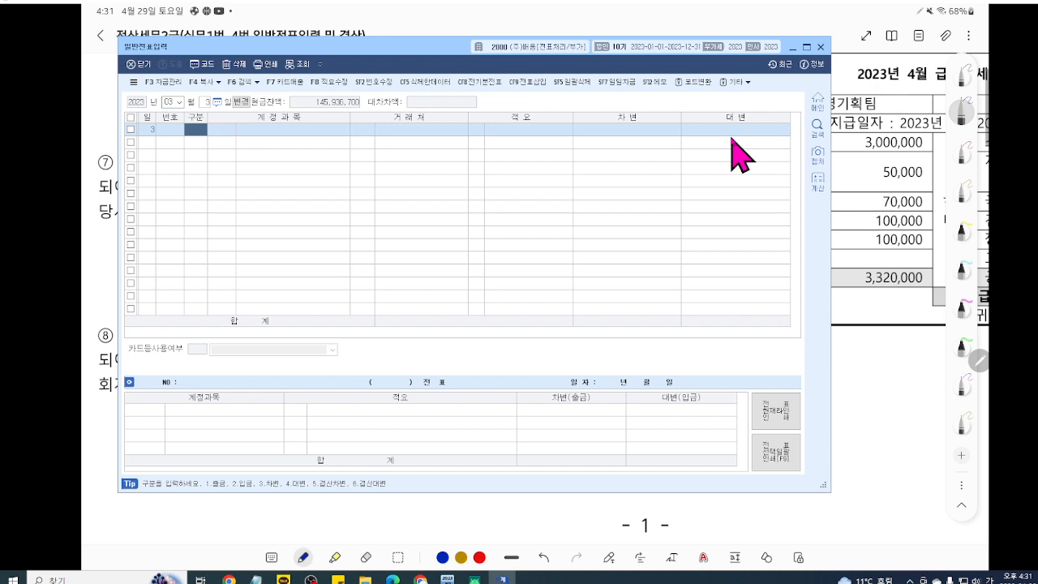
Step: Enter a credit line for account 108 외상매출금 with client 공공상사 and amount 2,000,000
text(4)
key(Return)
text(108 외상매출금)
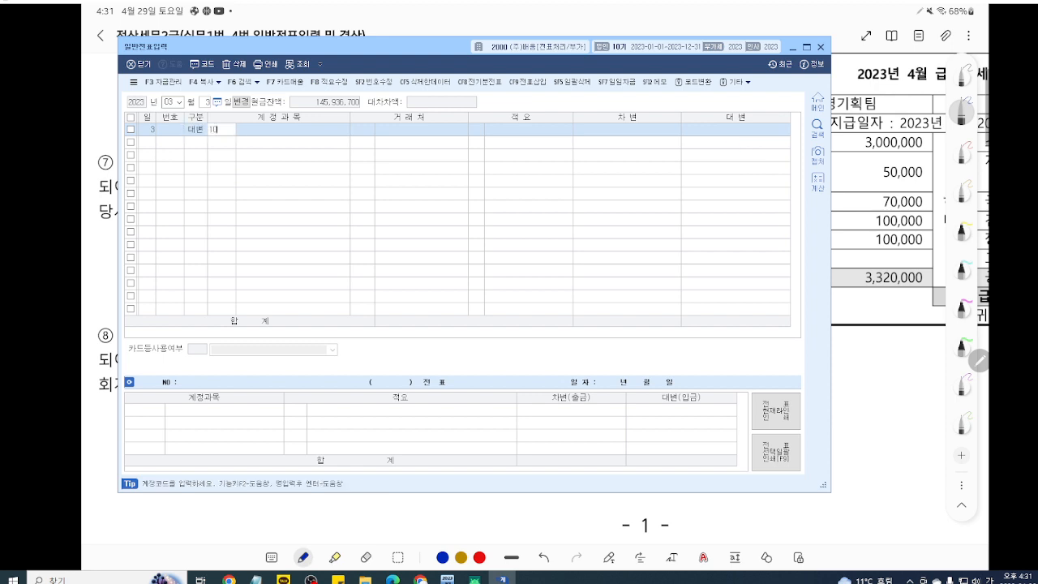
key(Return)
text(공공)
key(Return)
key(Return)
key(Return)
text(2000000)
key(Return)
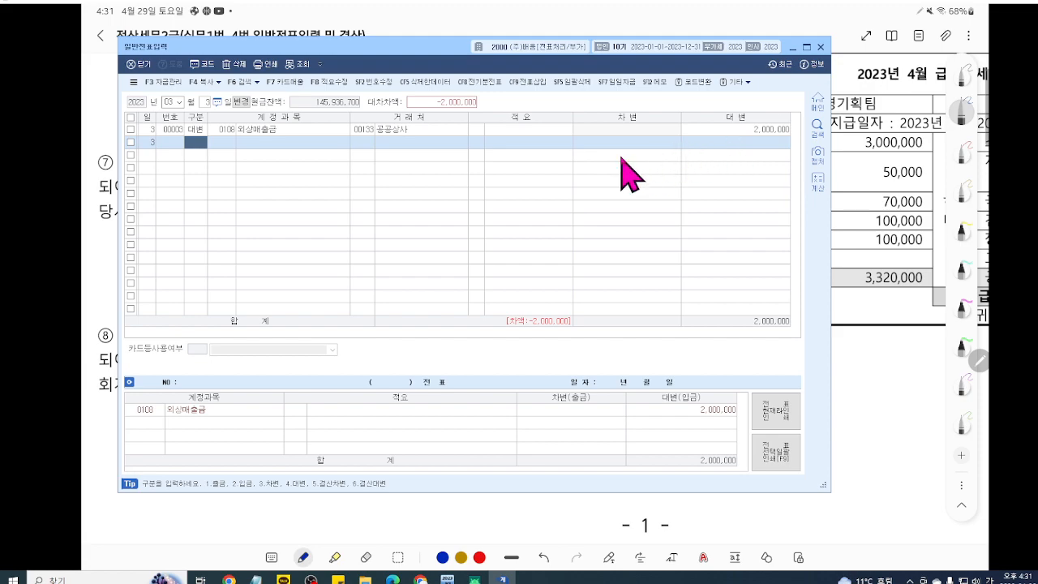
Step: Magnify the voucher and underline the 외상매출금 credit line in red
key(ctrl+1)
scroll(641, 168, up, 5)
mouse_move(641, 168)
mouse_down()
mouse_move(660, 192)
mouse_move(662, 231)
mouse_up()
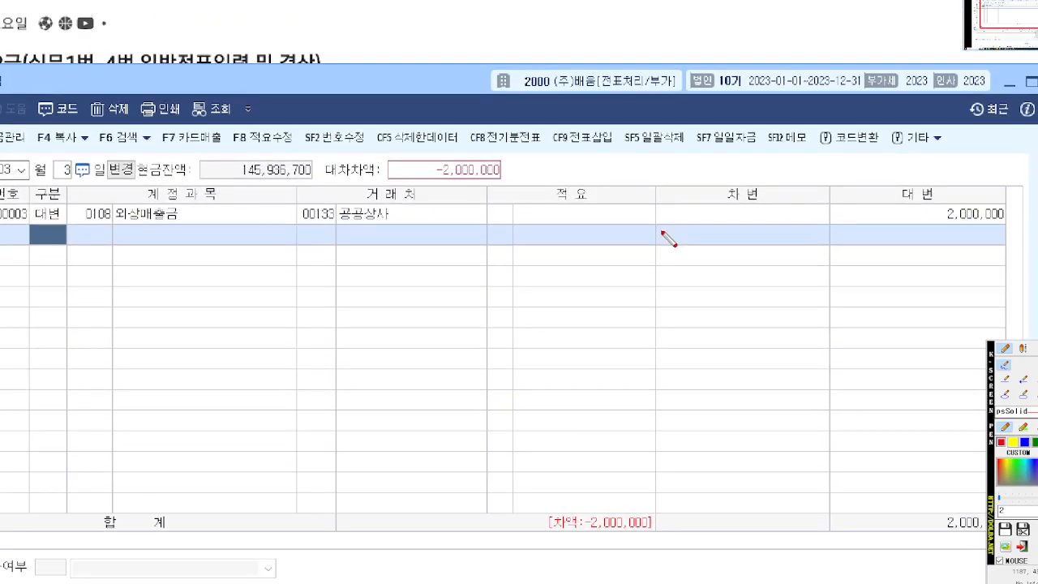
drag(35, 228, 1035, 225)
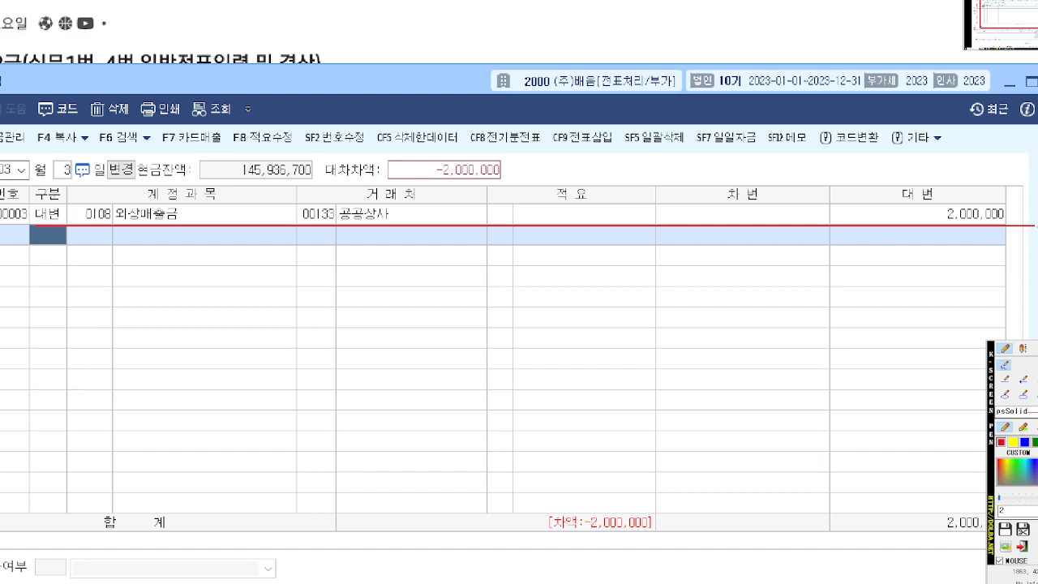
Step: Start a debit line, search the account codes for "대손", and underline 0109 대손충당금 for 외상매출금
text(3)
key(Return)
text(대손)
key(Return)
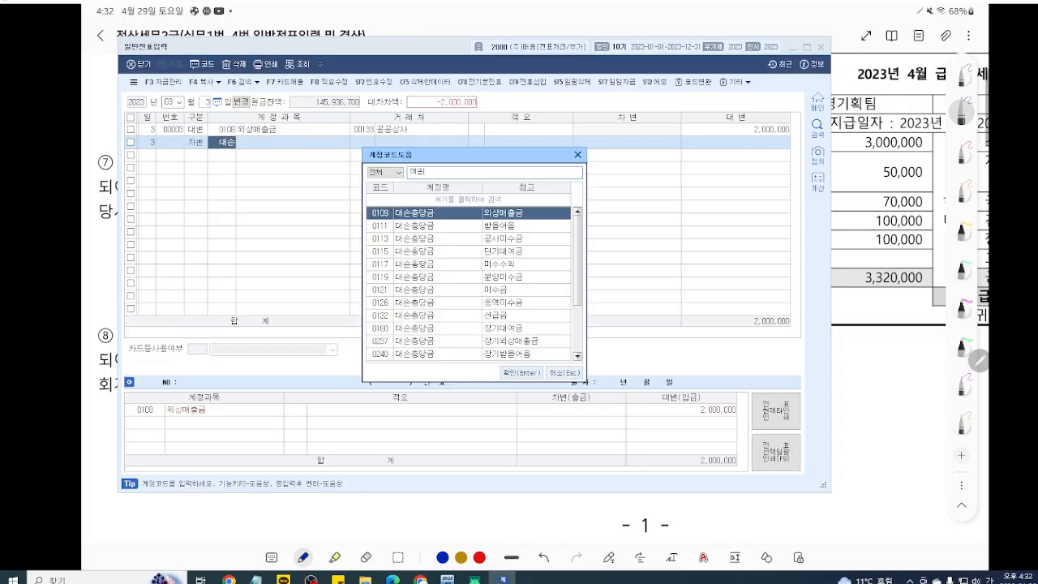
middle_click(545, 279)
scroll(536, 283, up, 5)
scroll(536, 283, up, 1)
mouse_move(535, 283)
mouse_down()
mouse_move(550, 310)
mouse_move(541, 313)
mouse_up()
drag(144, 252, 731, 252)
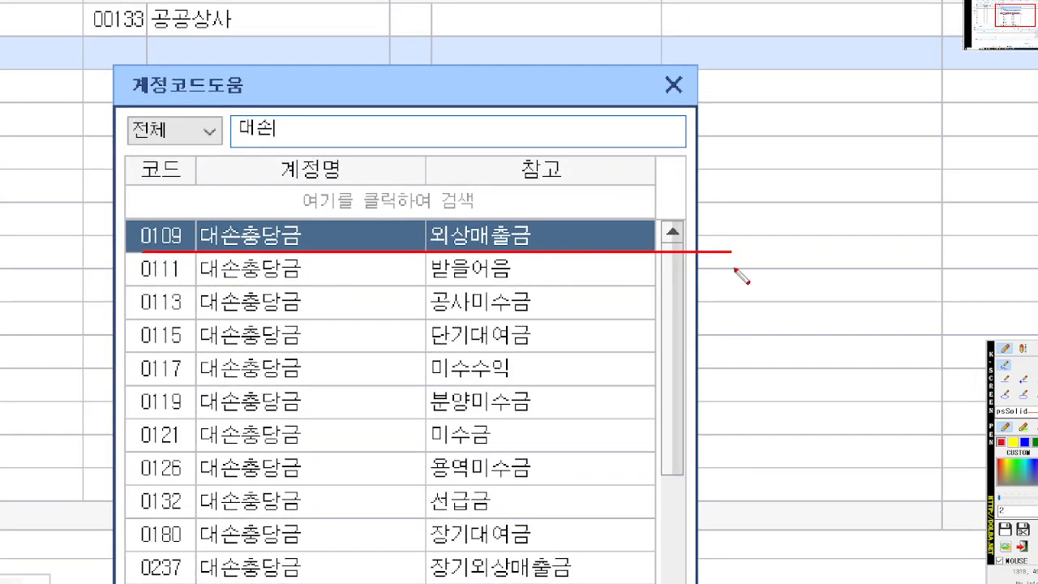
Step: Assign account 0109 대손충당금 to the debit line and set its amount to 1,600,000
key(Escape)
key(Return)
key(Return)
key(Return)
key(Return)
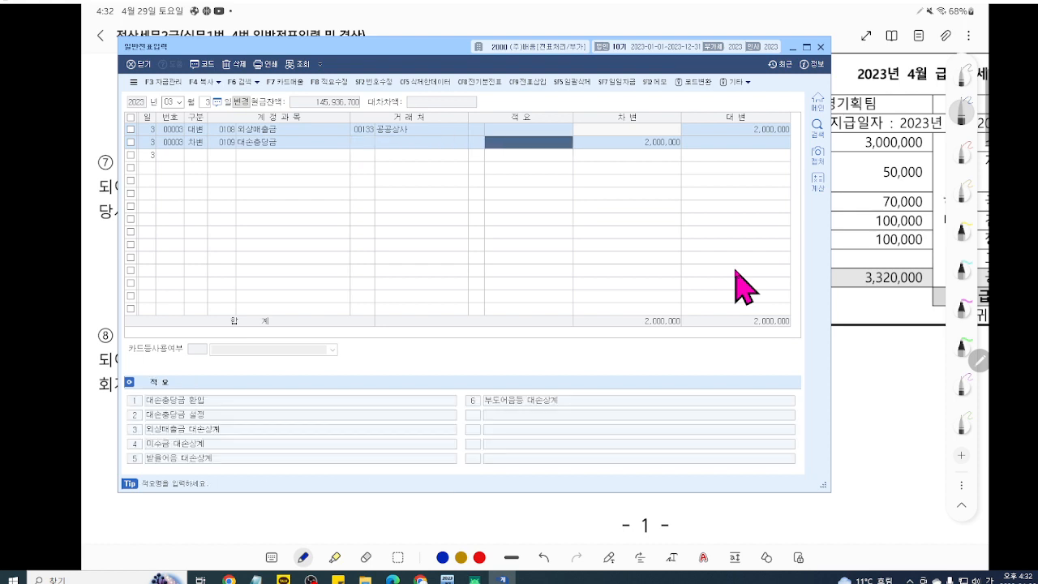
key(Return)
text(1)
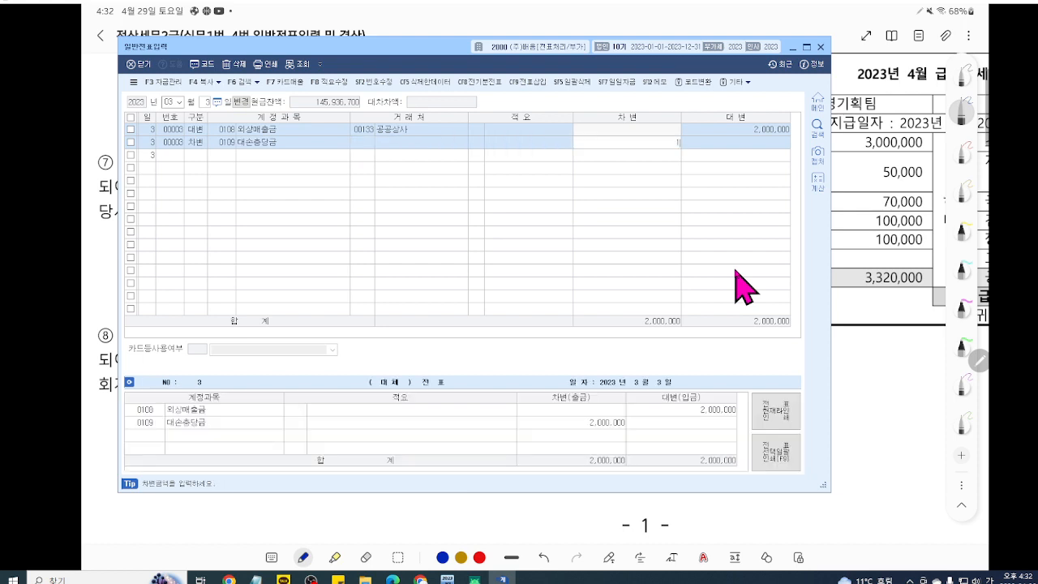
text(,600,000)
key(Return)
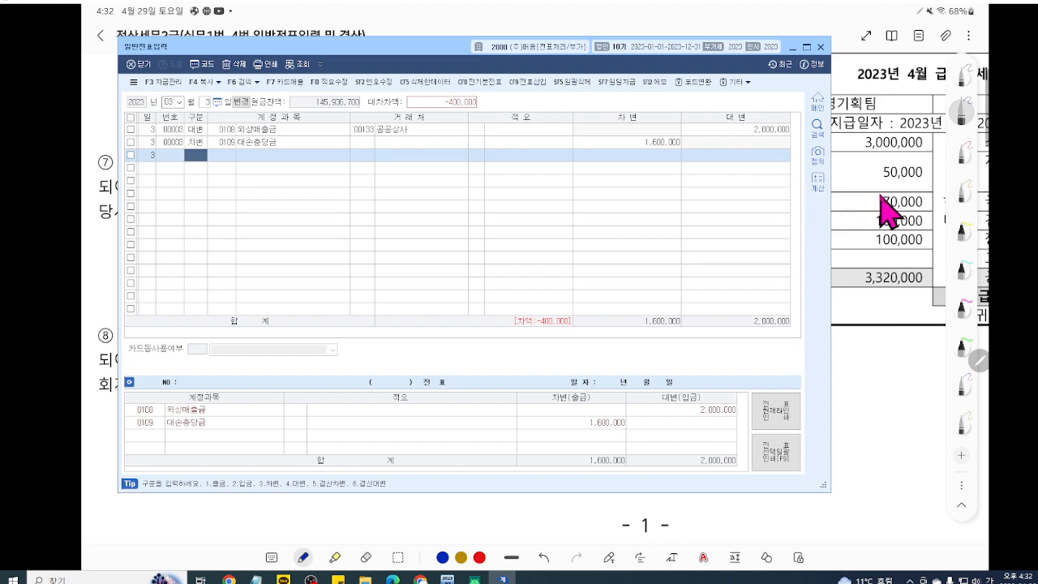
Step: Add a debit line with account 835 대손상각비 for the remaining 400,000
text(3)
key(Return)
text(835)
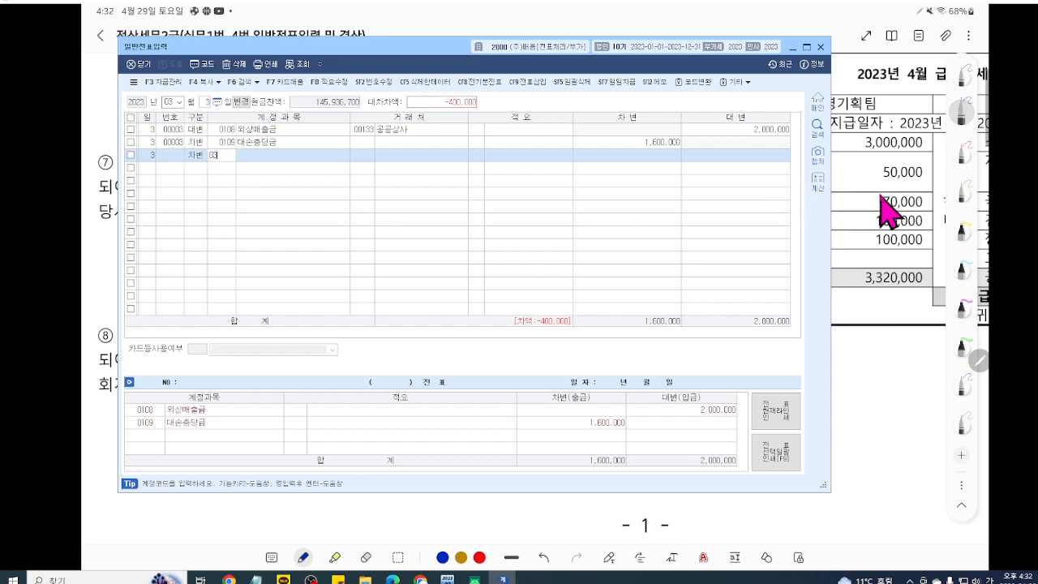
key(Return)
Step: Examine the March 3 voucher's accounts, debit and credit amounts, and totals in a magnified view
key(ctrl+1)
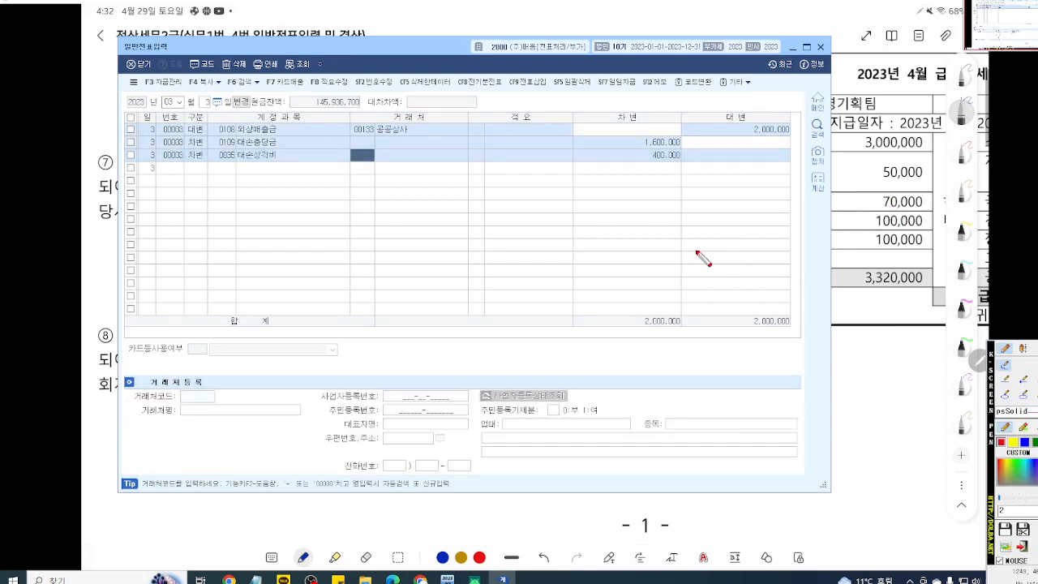
scroll(696, 251, up, 4)
drag(695, 251, 723, 308)
scroll(713, 299, up, 1)
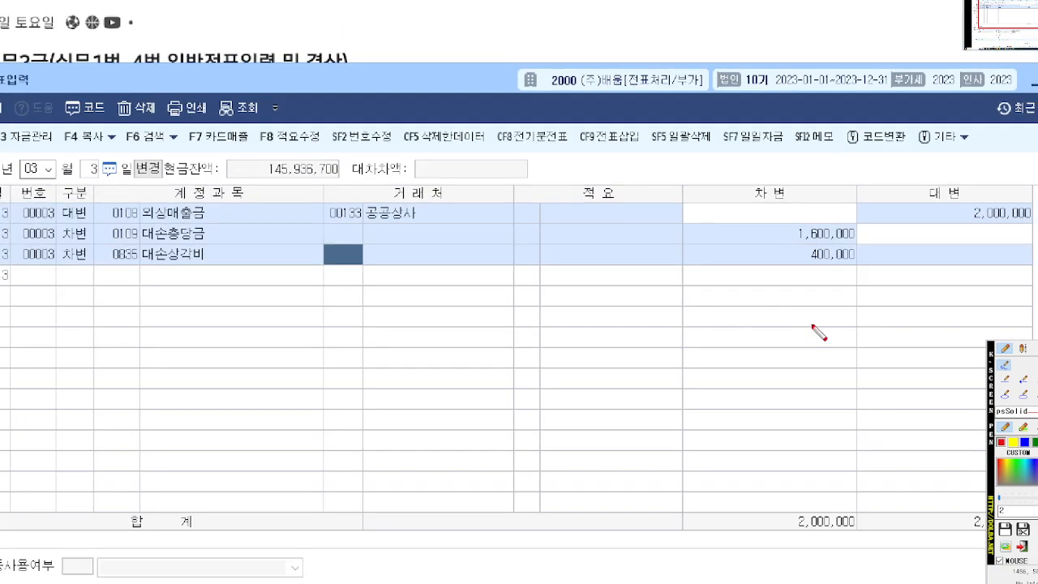
scroll(509, 478, up, 1)
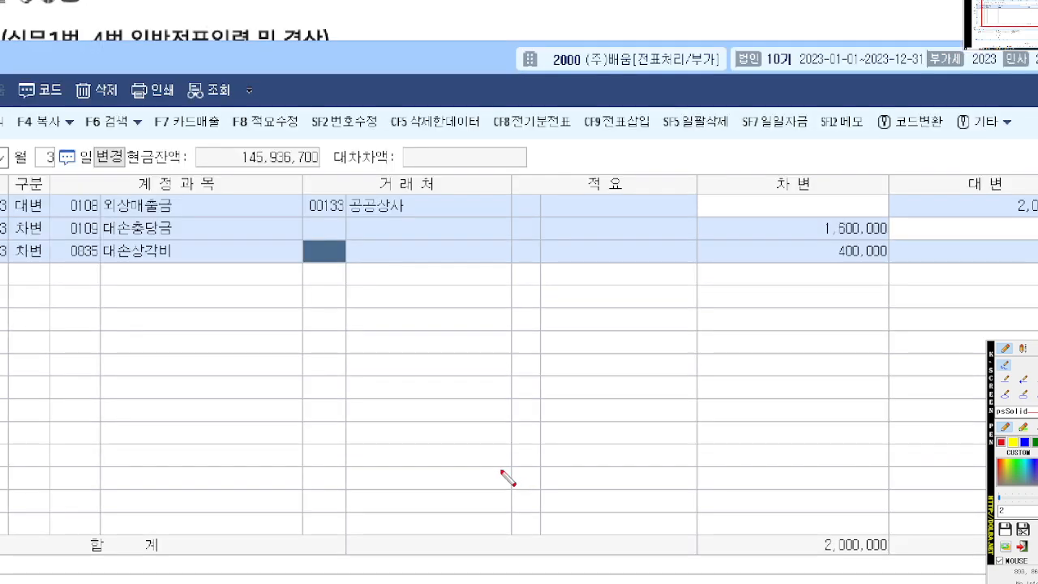
drag(502, 471, 494, 475)
scroll(500, 481, down, 1)
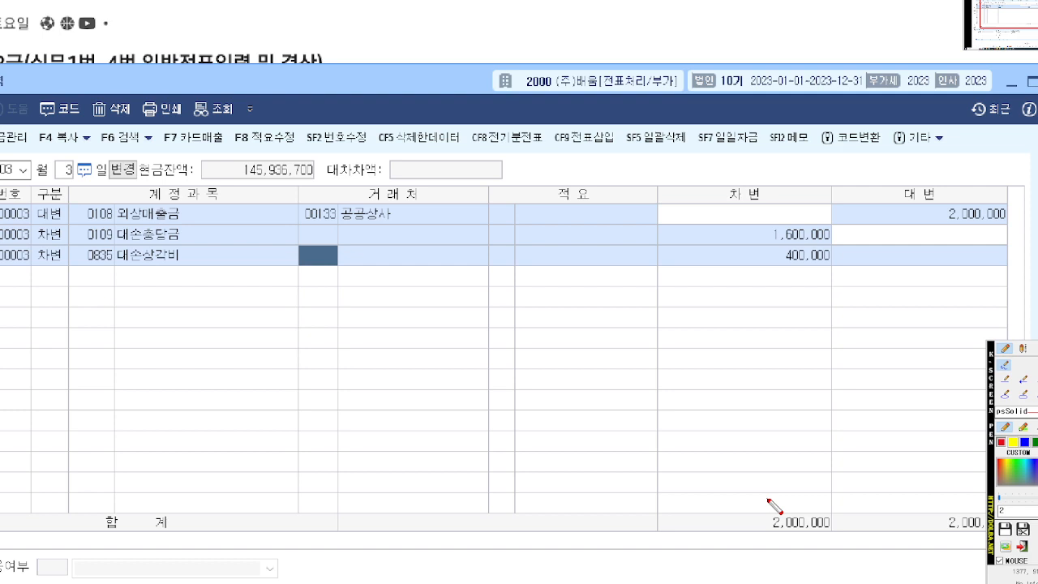
drag(714, 487, 714, 488)
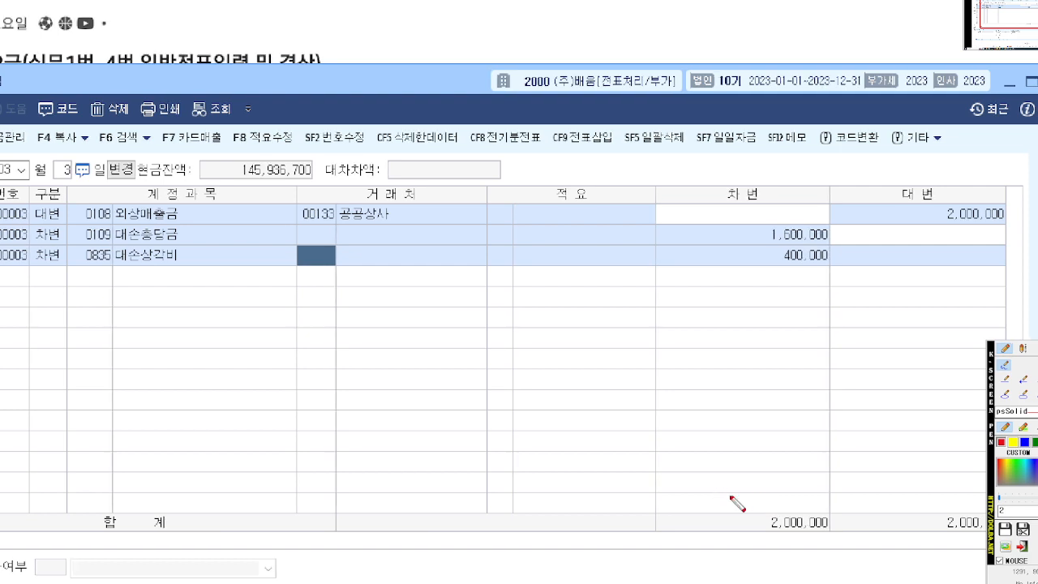